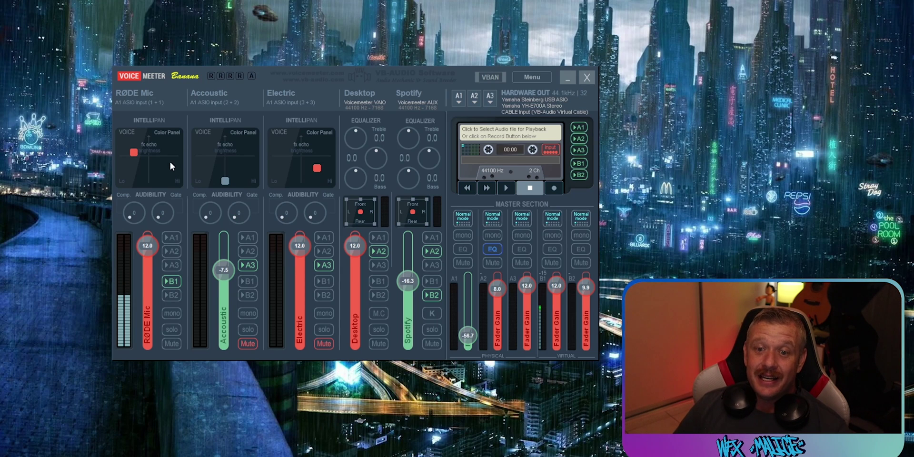
- Try editing the RØDE Mic, Desktop and Spotify channel names, leaving RØDE Mic unchanged
click(138, 92)
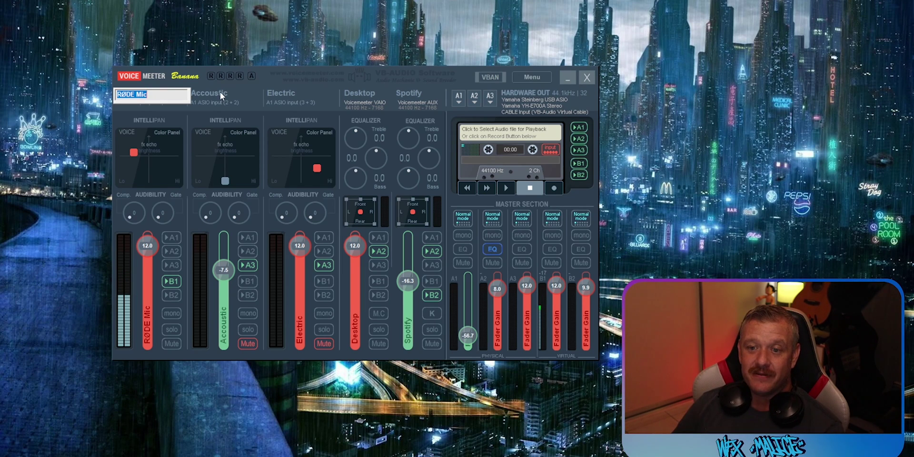
key(Return)
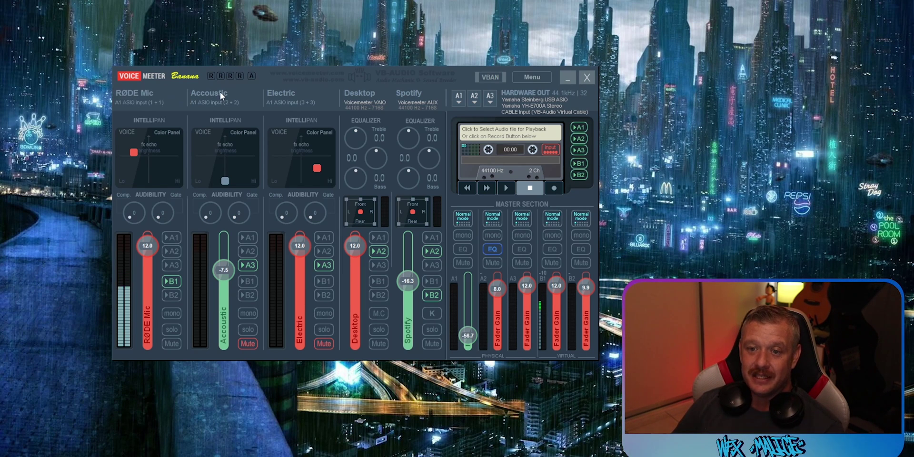
click(372, 94)
click(408, 94)
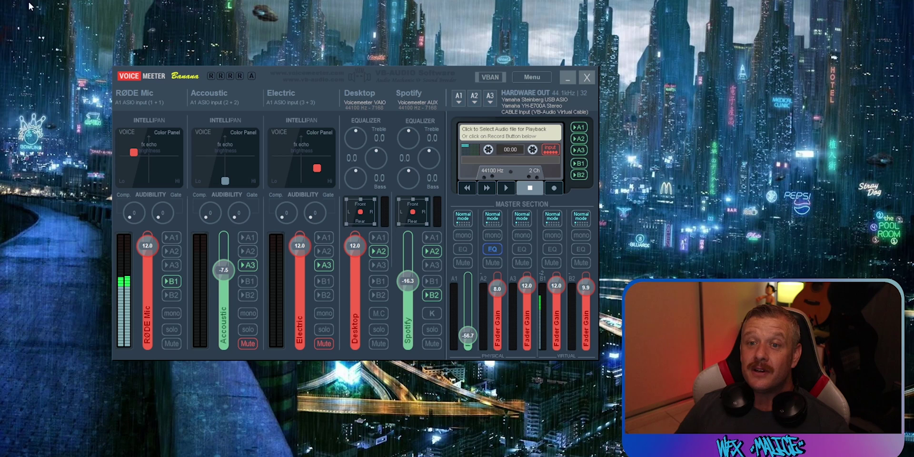
- Open the mixer options list twice and dismiss it without choosing anything
click(536, 76)
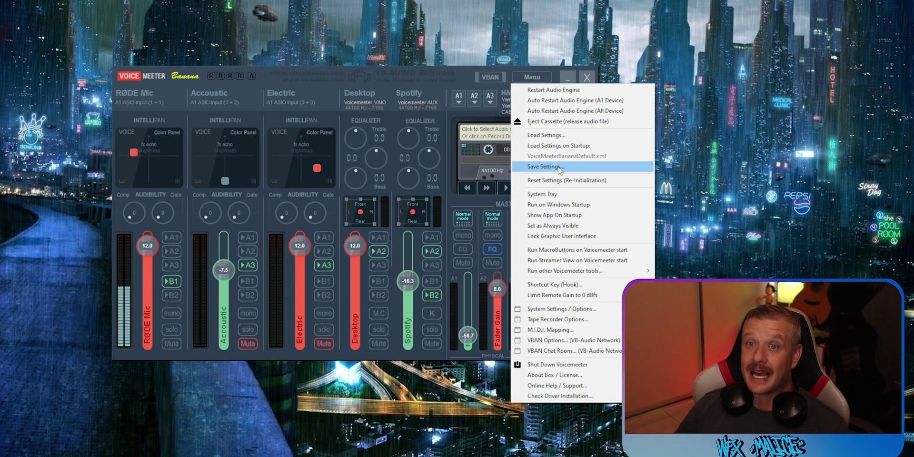
click(407, 75)
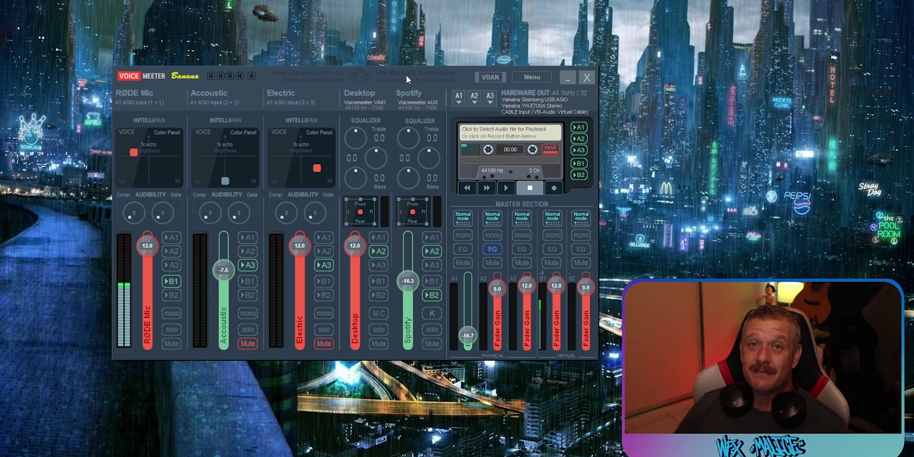
click(529, 77)
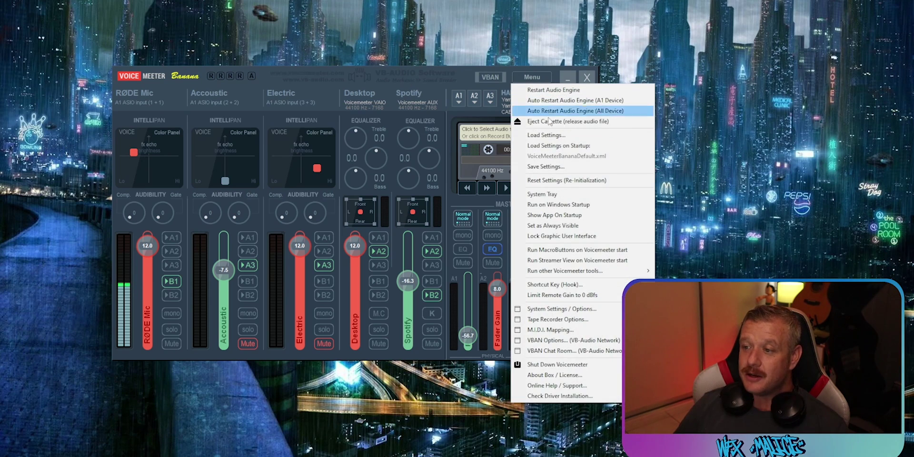
click(436, 72)
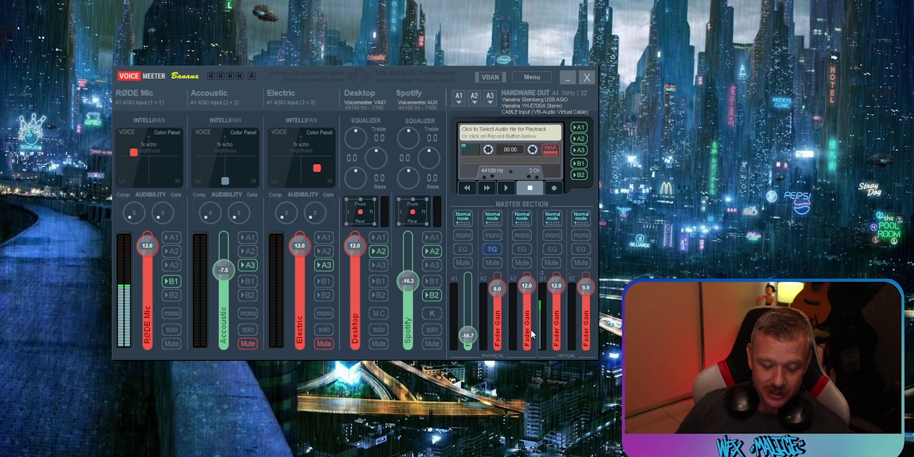
- Search 'soun' from the Start menu to reach Windows Sound settings
key(super)
text(soun)
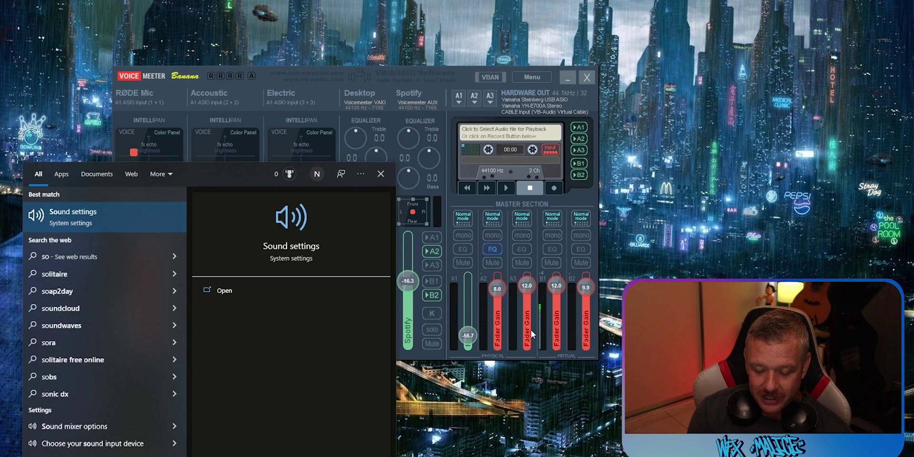
click(75, 219)
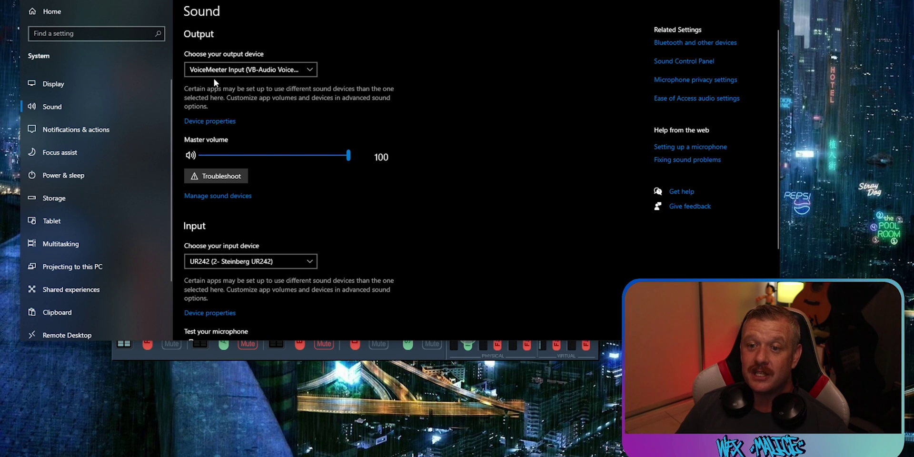
- Rename the current output device to Desktop and return to the Sound page
click(225, 123)
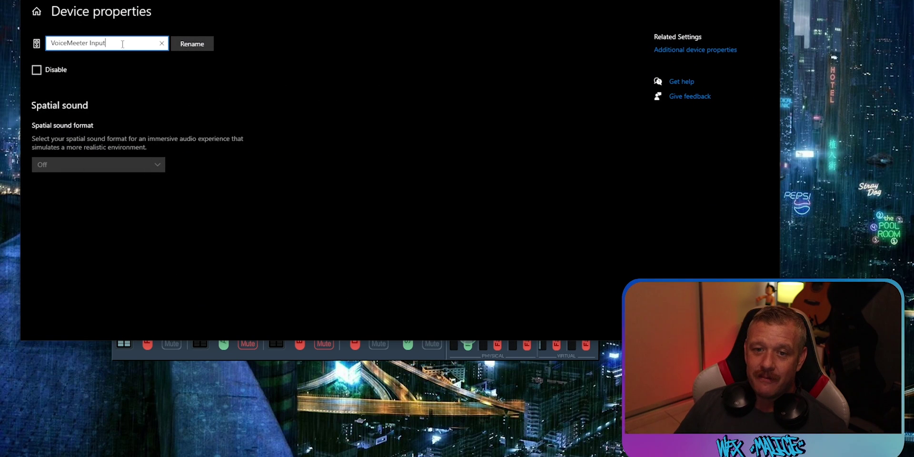
text(D)
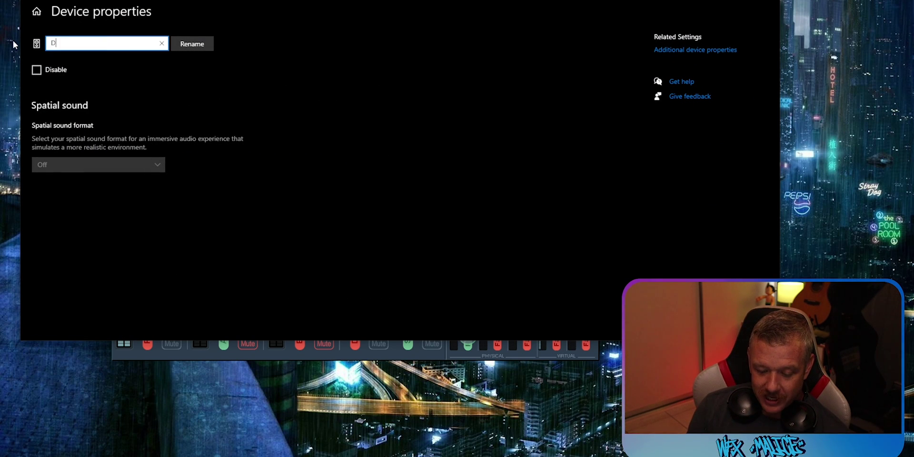
text(esktop)
click(184, 47)
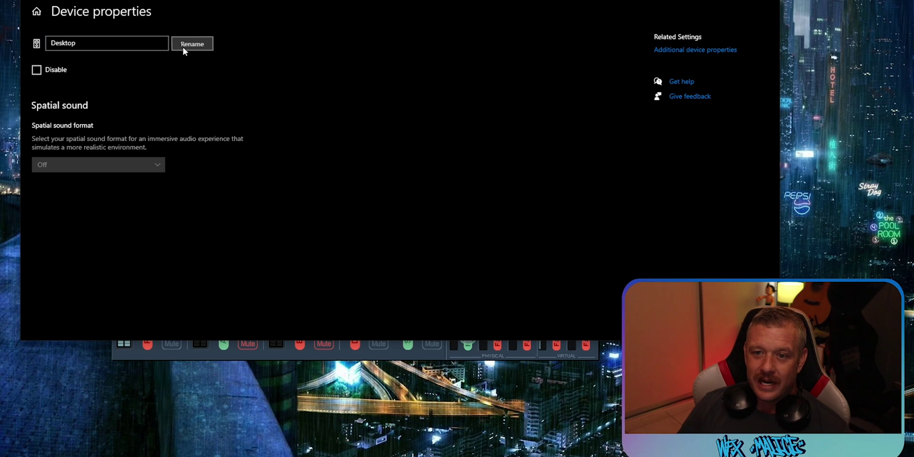
key(alt+Left)
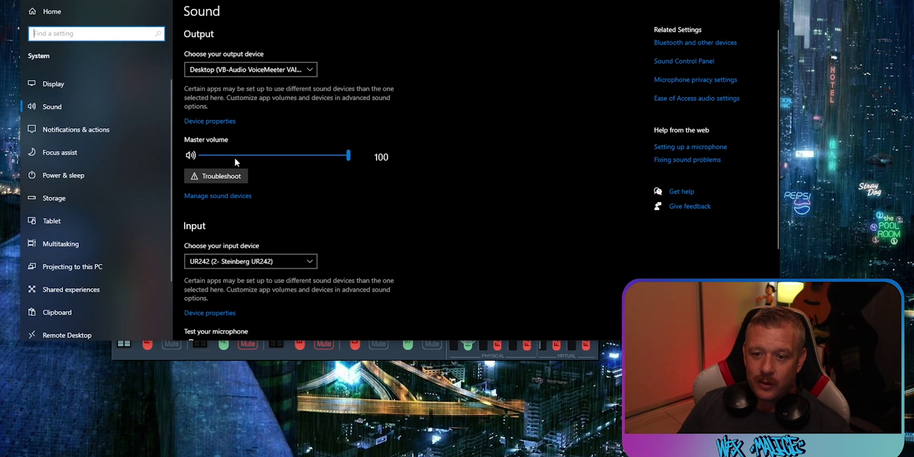
- Select Cable Output as the input device and rename it to Guitars
click(309, 262)
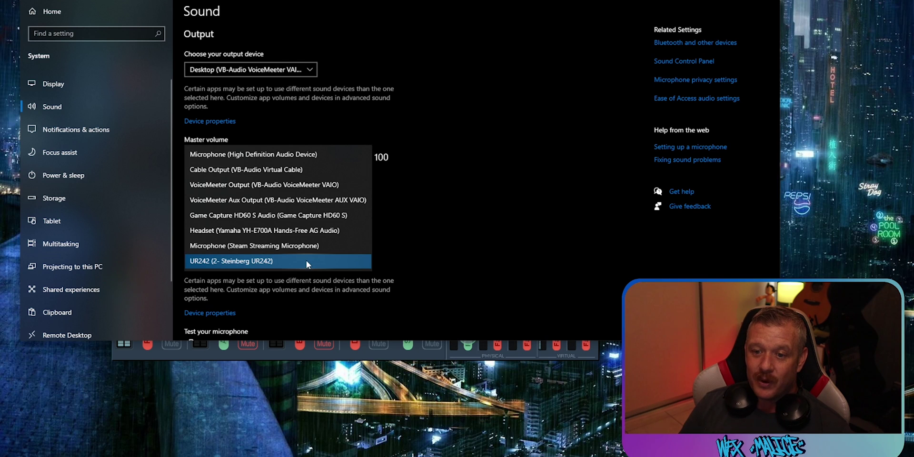
click(243, 171)
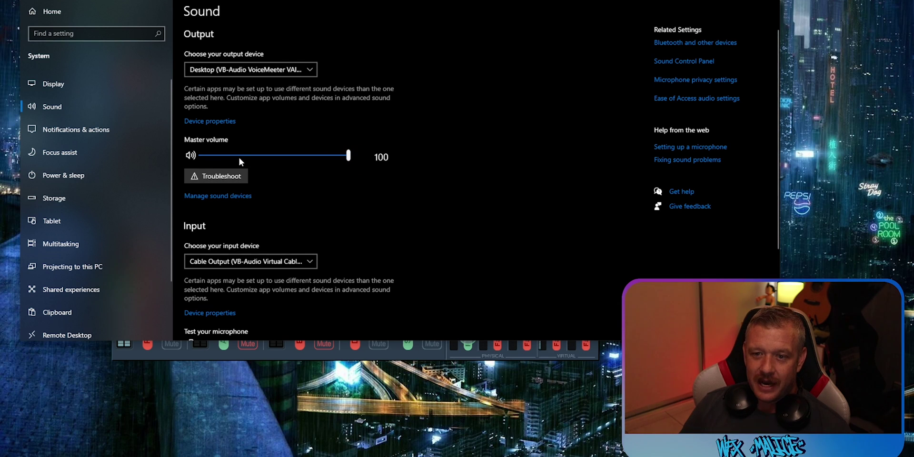
click(205, 314)
triple_click(110, 44)
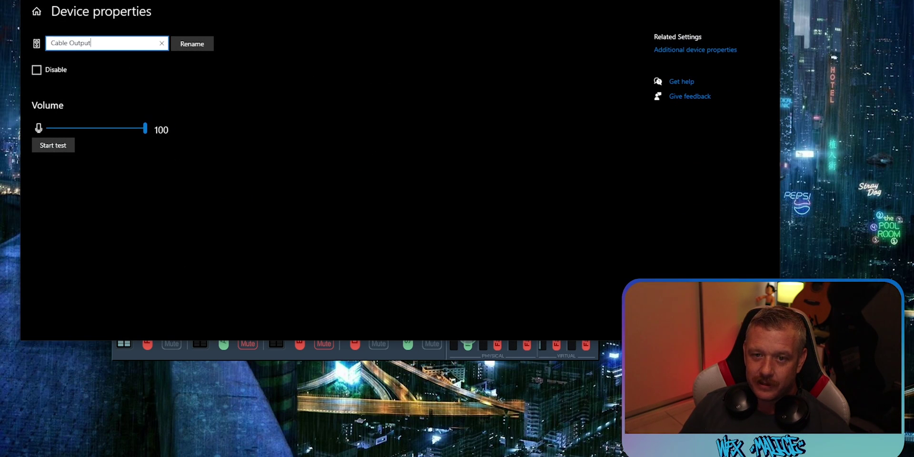
text(Guitars)
click(192, 44)
key(alt+Left)
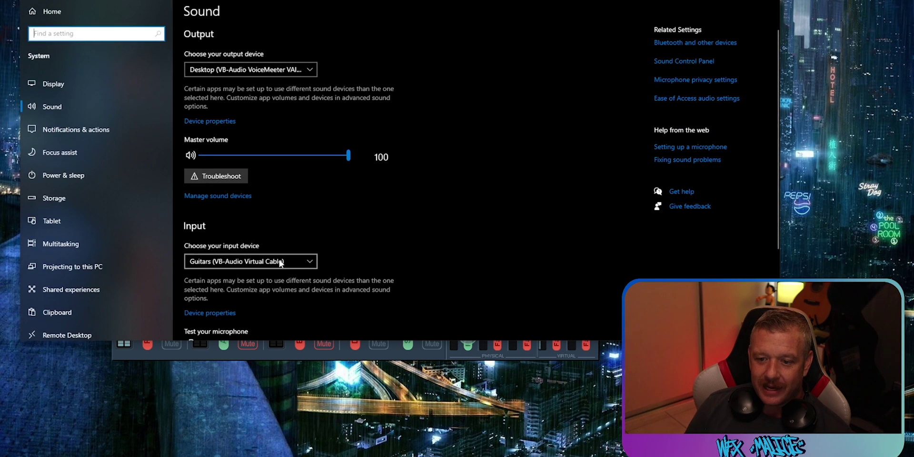
- Select VoiceMeeter Aux Output as the input device and rename it to Spotify
click(284, 261)
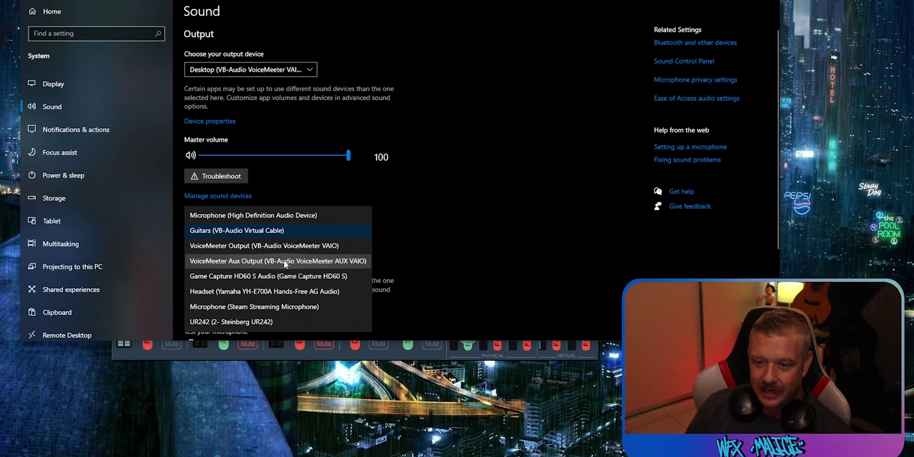
click(283, 261)
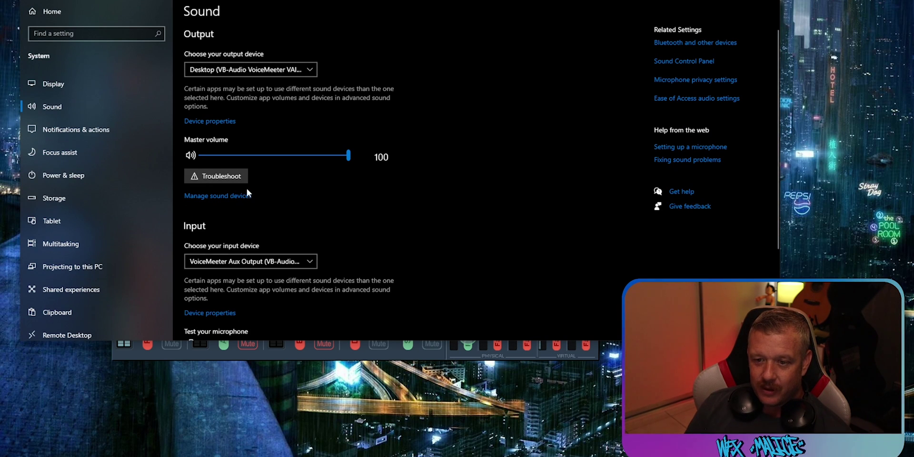
click(205, 312)
drag(124, 43, 47, 42)
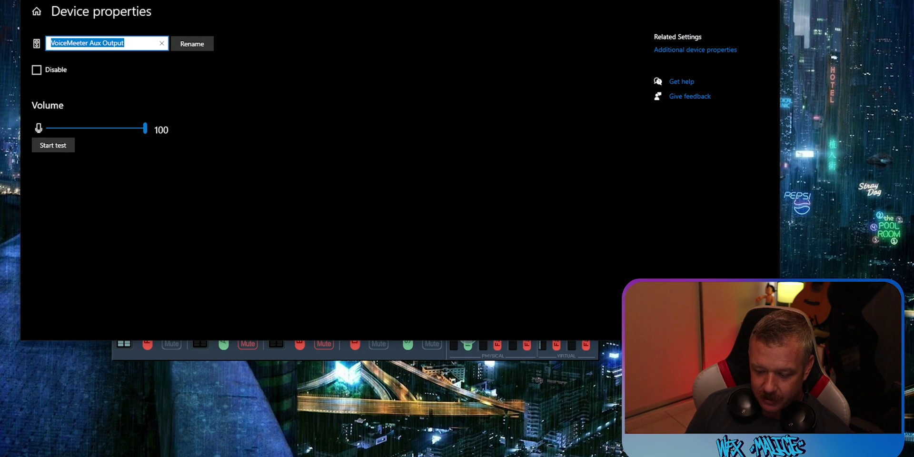
text(Spotify)
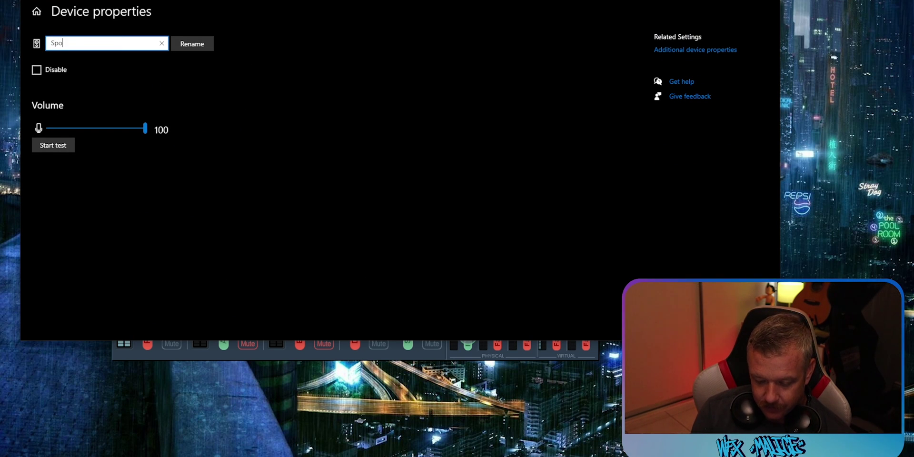
key(Return)
key(alt+Left)
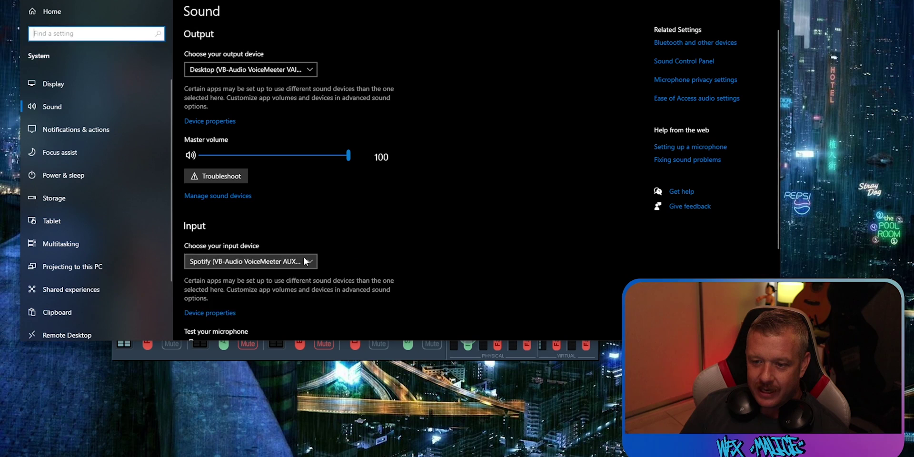
- Choose VoiceMeeter Output as input, open its properties and start replacing its name
click(305, 261)
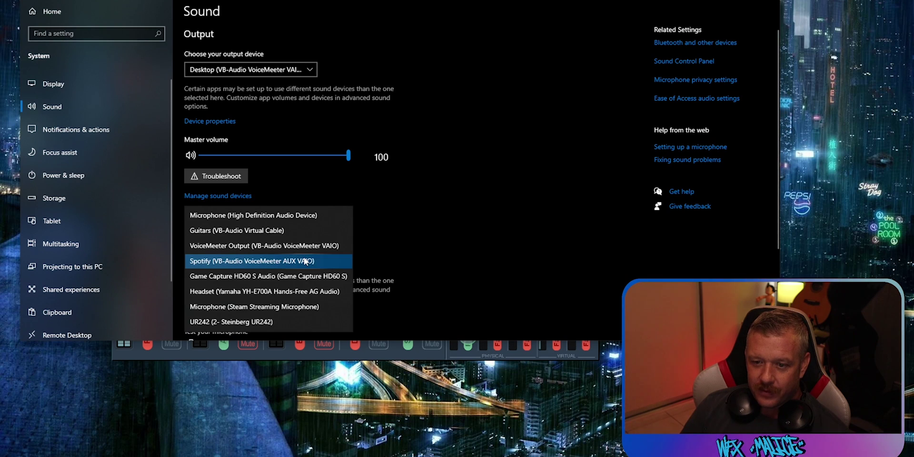
click(263, 244)
click(210, 312)
drag(111, 43, 51, 43)
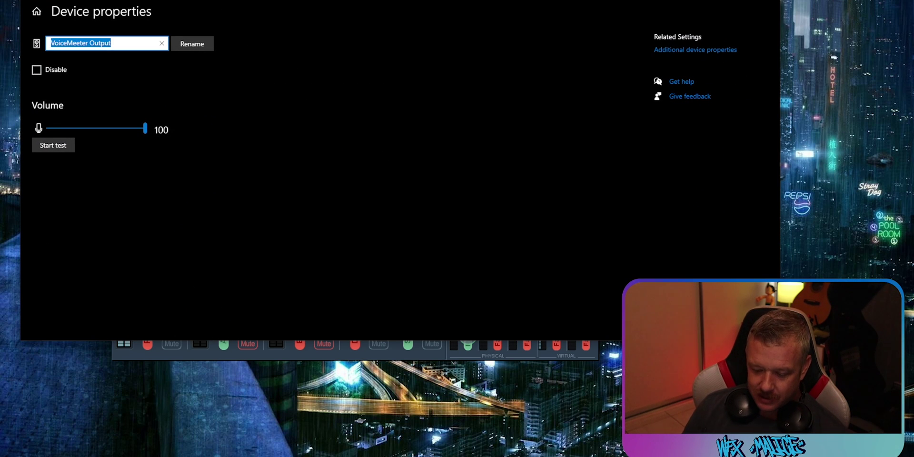
text(Vo)
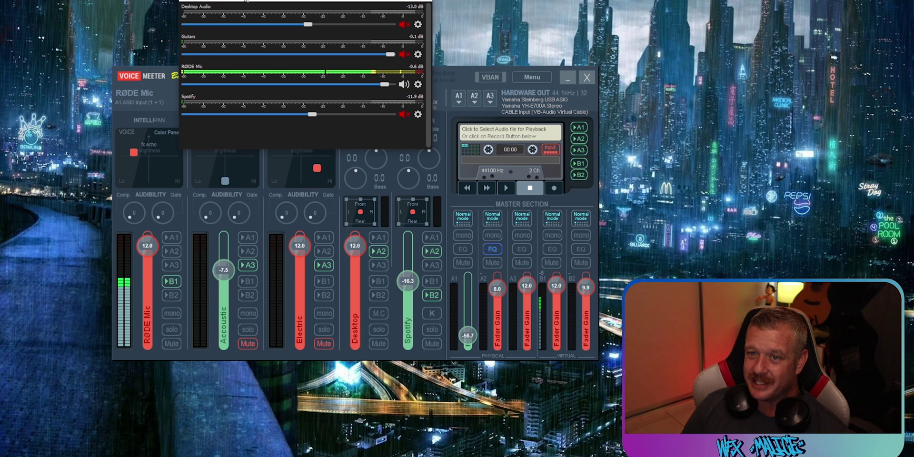
click(419, 25)
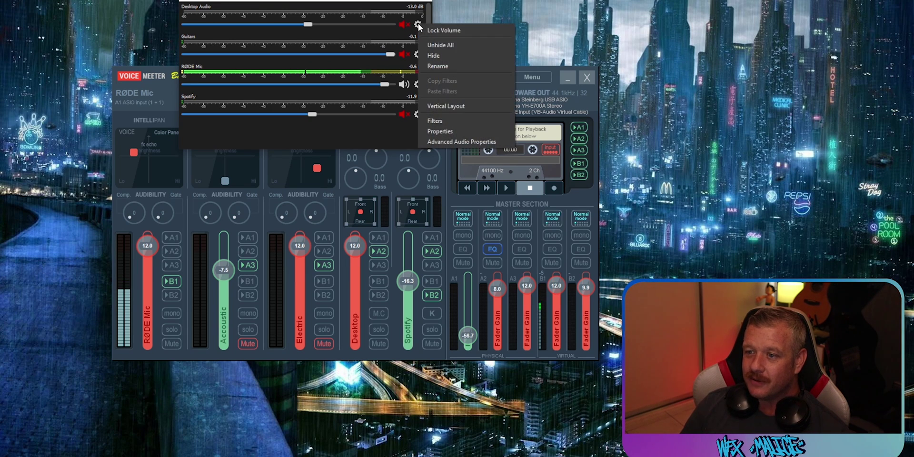
click(457, 130)
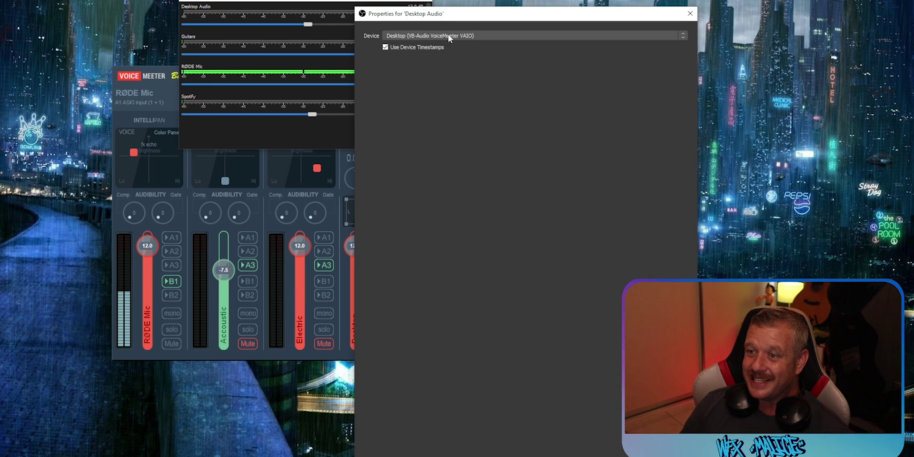
click(690, 14)
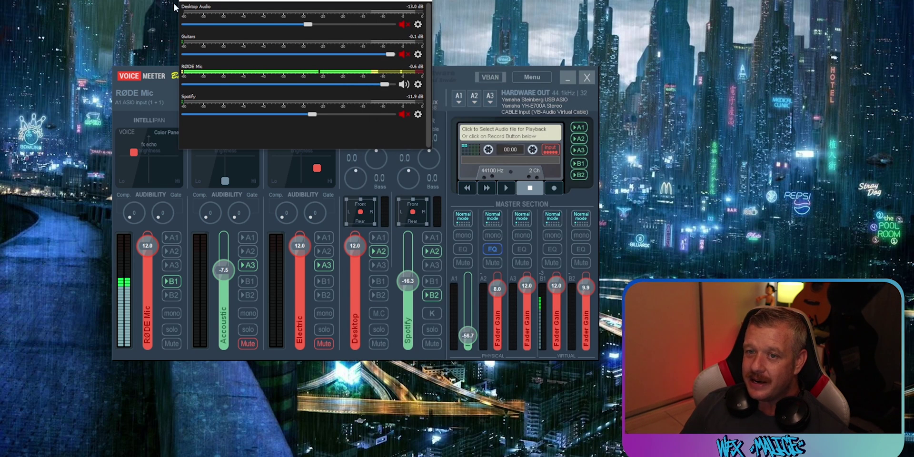
- Cancel renaming Desktop Audio, then drag the Audio Mixer beside the Voicemeeter channels
click(419, 25)
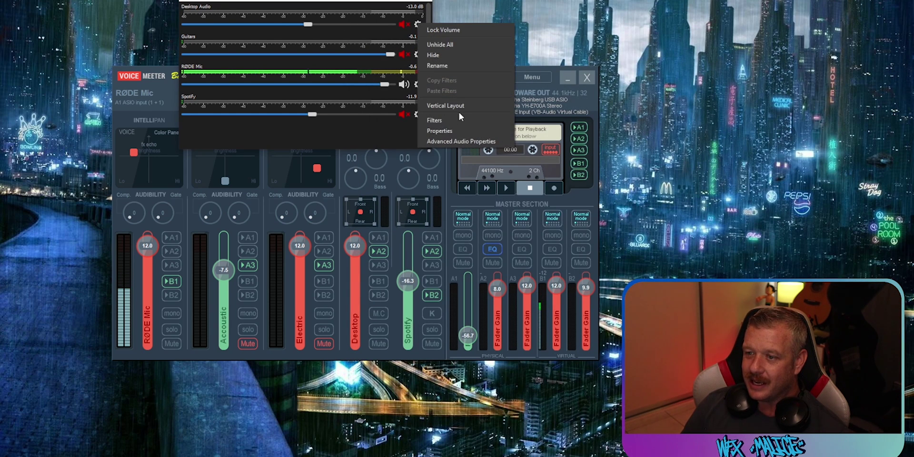
click(443, 65)
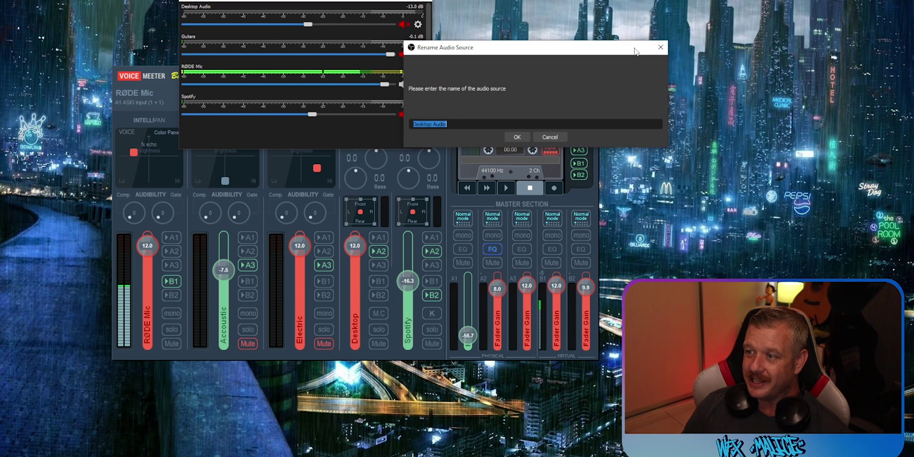
click(661, 48)
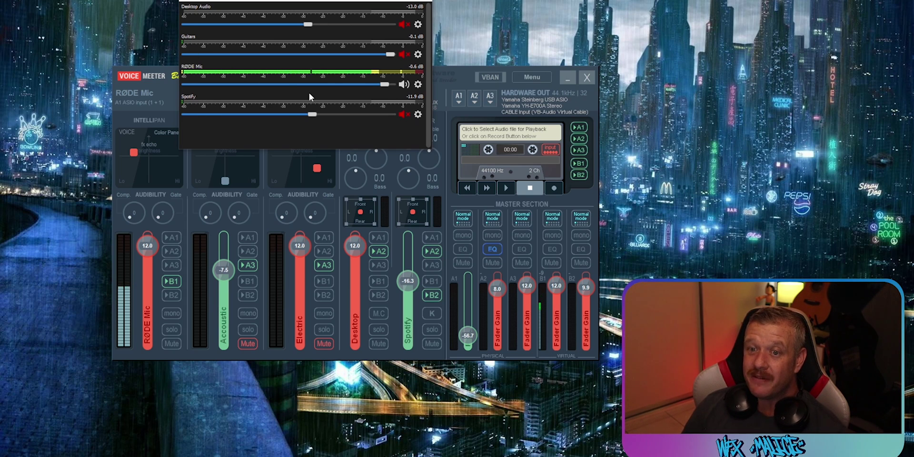
drag(335, 1, 608, 77)
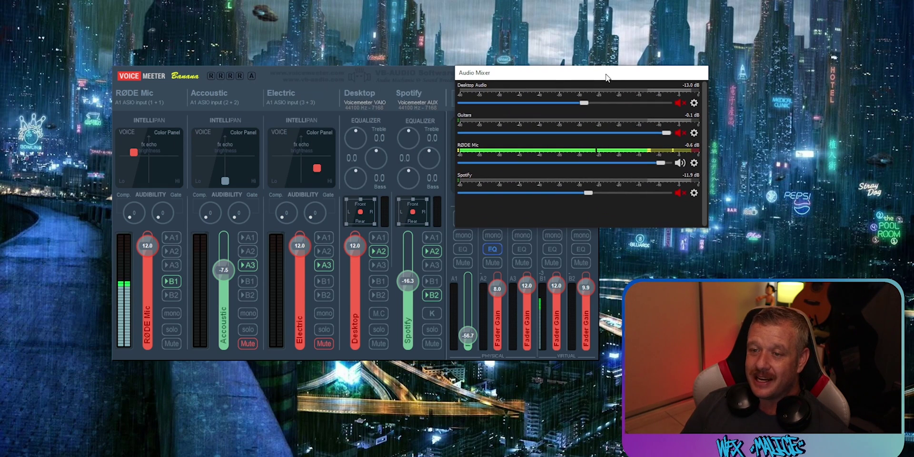